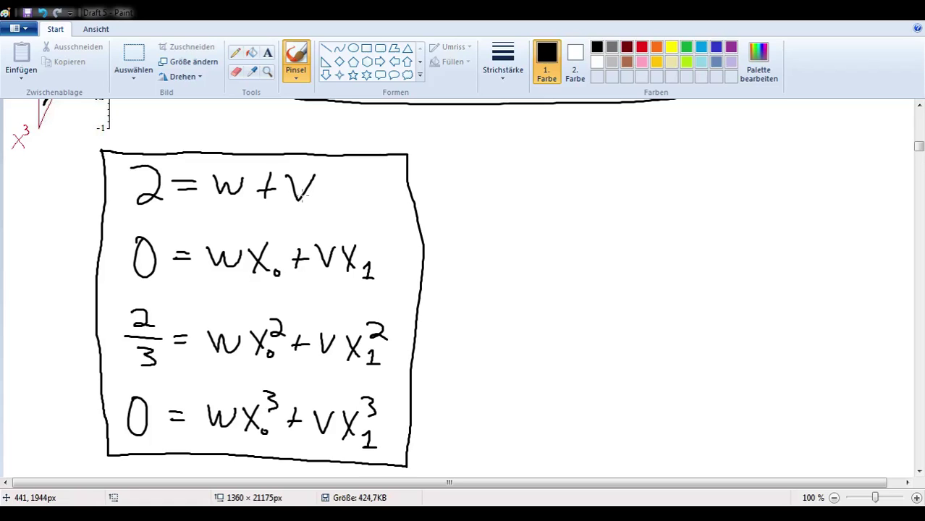
Step: Draw a curly brace beside the four-equation system and circle wf(x₀)+vf(x₁) under the title
mouse_move(417, 165)
mouse_down()
mouse_move(427, 164)
mouse_move(447, 245)
mouse_move(450, 403)
mouse_move(439, 422)
mouse_up()
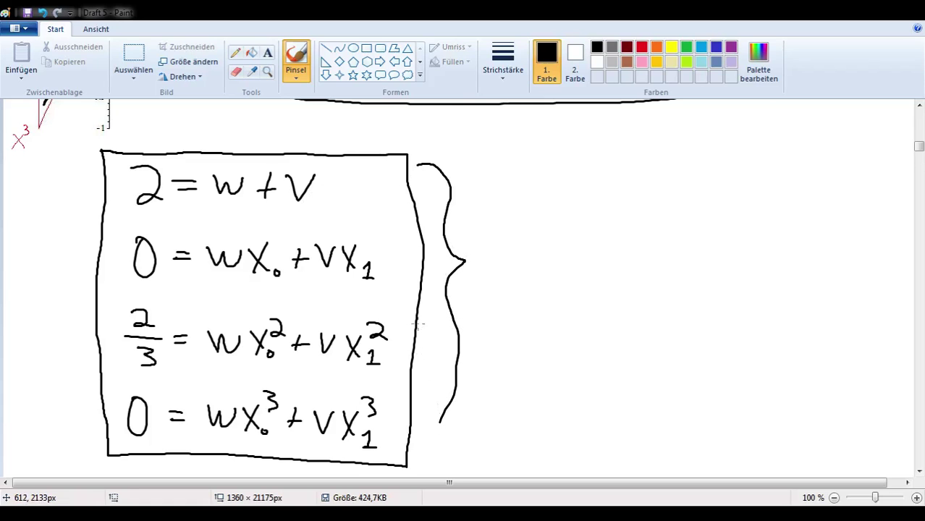
scroll(422, 336, up, 10)
scroll(419, 322, up, 5)
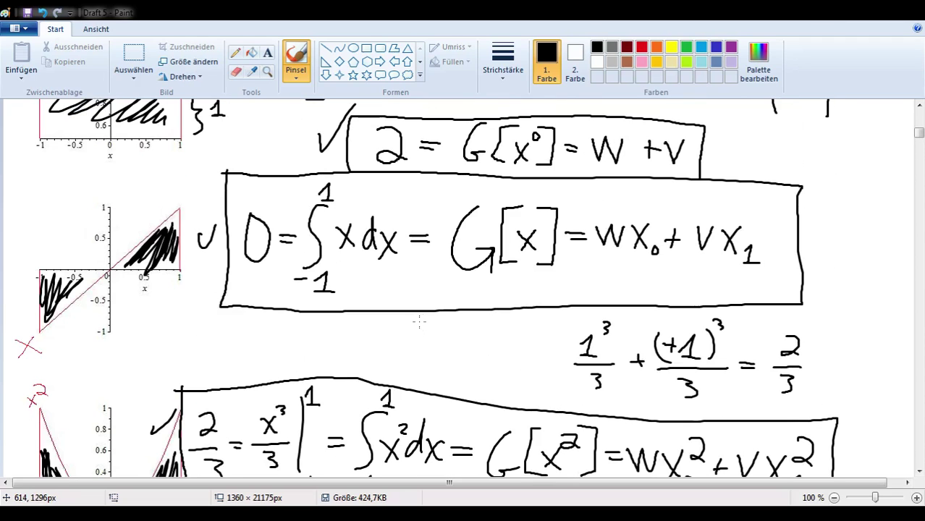
scroll(500, 265, up, 5)
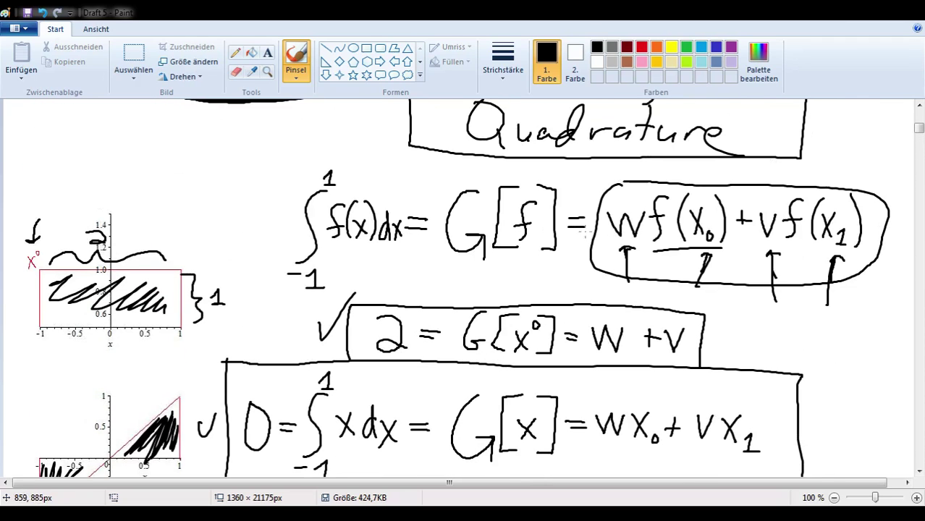
scroll(608, 192, up, 3)
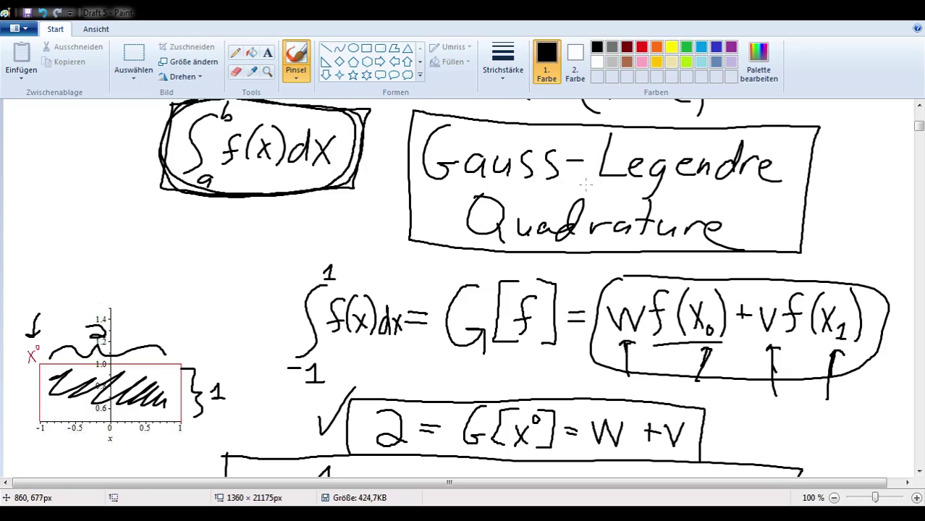
mouse_move(631, 271)
mouse_down()
mouse_move(598, 303)
mouse_move(591, 340)
mouse_move(626, 358)
mouse_move(801, 366)
mouse_move(890, 342)
mouse_move(886, 291)
mouse_move(817, 279)
mouse_move(615, 274)
mouse_up()
scroll(499, 277, down, 10)
scroll(499, 276, down, 5)
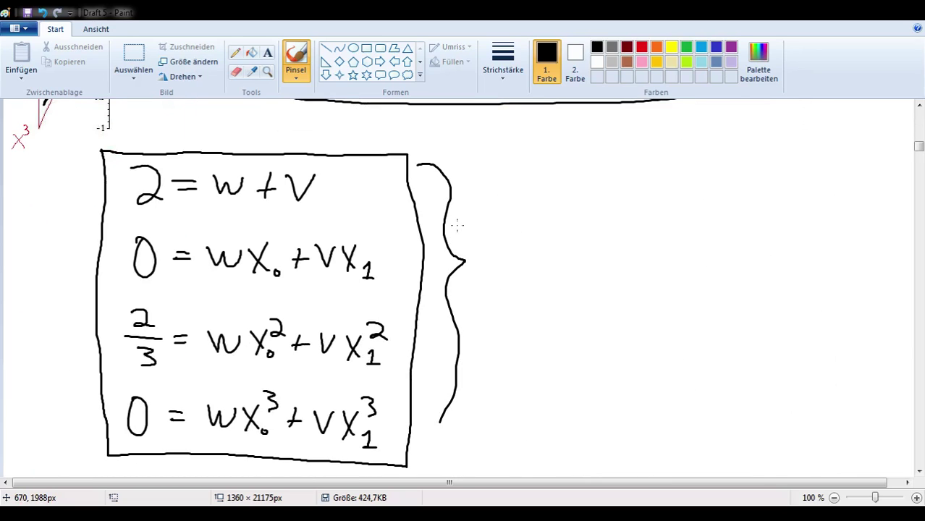
Step: Write w = 2 − v beside the brace, box it, and draw a curved arrow from the last equation
drag(470, 171, 486, 171)
key(ctrl+z)
mouse_move(469, 168)
mouse_down()
mouse_move(477, 191)
mouse_move(500, 168)
mouse_move(519, 177)
mouse_up()
mouse_move(505, 183)
mouse_down()
mouse_move(555, 190)
mouse_move(579, 178)
mouse_up()
mouse_move(583, 167)
mouse_down()
mouse_move(594, 192)
mouse_move(607, 166)
mouse_up()
mouse_move(466, 145)
mouse_down()
mouse_move(465, 208)
mouse_move(604, 208)
mouse_move(615, 155)
mouse_move(466, 145)
mouse_up()
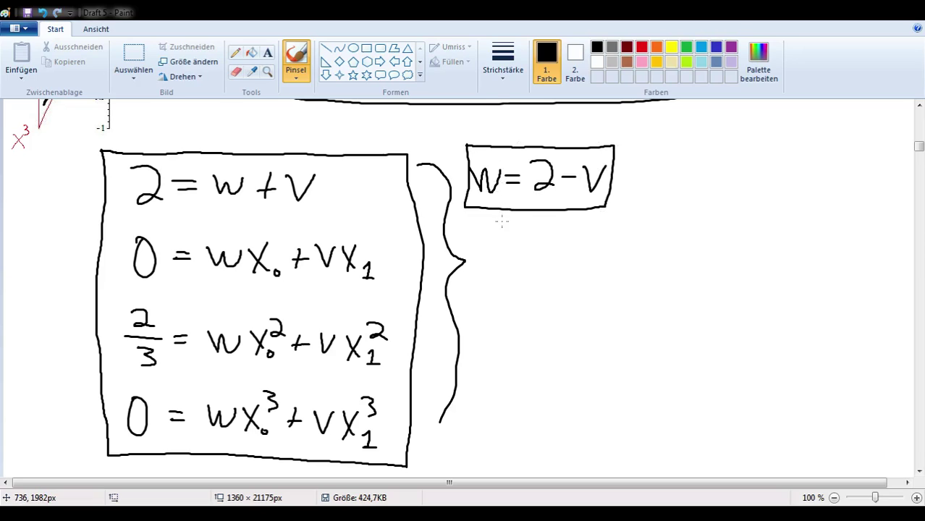
scroll(505, 222, down, 5)
mouse_move(55, 273)
mouse_down()
mouse_move(75, 246)
mouse_move(121, 246)
mouse_up()
Step: Write 0 = (2−v)x₀³ + vx₁³ below the box, with an arrow pointing at the w
scroll(127, 246, down, 3)
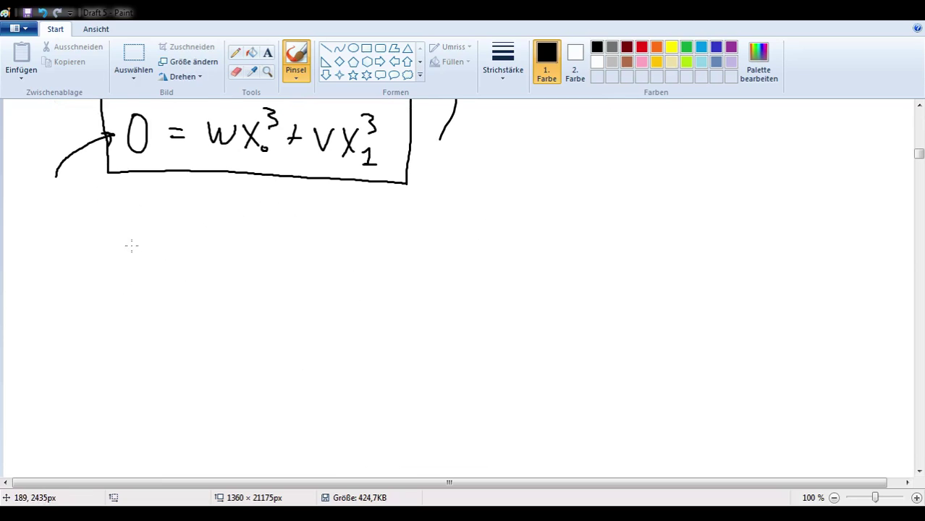
mouse_move(78, 200)
mouse_down()
mouse_move(84, 230)
mouse_move(86, 201)
mouse_move(125, 212)
mouse_up()
drag(101, 220, 129, 217)
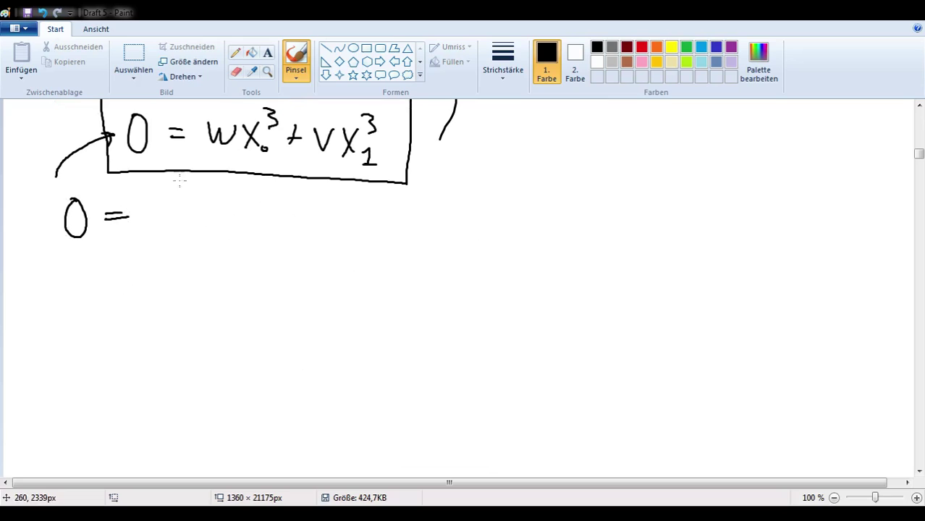
mouse_move(193, 178)
mouse_down()
mouse_move(213, 151)
mouse_move(214, 162)
mouse_up()
mouse_move(150, 188)
mouse_down()
mouse_move(145, 233)
mouse_move(188, 211)
mouse_up()
mouse_move(192, 206)
mouse_down()
mouse_move(206, 206)
mouse_move(211, 237)
mouse_move(235, 213)
mouse_move(248, 230)
mouse_up()
mouse_move(243, 207)
mouse_down()
mouse_move(233, 233)
mouse_move(256, 226)
mouse_up()
mouse_move(249, 189)
mouse_down()
mouse_move(252, 207)
mouse_move(276, 224)
mouse_up()
mouse_move(272, 215)
mouse_down()
mouse_move(309, 205)
mouse_move(332, 229)
mouse_move(321, 232)
mouse_up()
drag(337, 222, 353, 235)
mouse_move(338, 188)
mouse_down()
mouse_move(342, 207)
mouse_move(389, 209)
mouse_up()
Step: Expand to = 2x₀³ − vx₀³ + vx₁³, underlining the v terms and bracing 2x₀³
mouse_move(365, 217)
mouse_down()
mouse_move(417, 202)
mouse_move(450, 231)
mouse_up()
mouse_move(466, 221)
mouse_down()
mouse_move(463, 230)
mouse_move(473, 222)
mouse_up()
mouse_move(458, 185)
mouse_down()
mouse_move(461, 204)
mouse_move(525, 203)
mouse_move(551, 228)
mouse_move(541, 230)
mouse_up()
drag(557, 224, 562, 226)
mouse_move(550, 186)
mouse_down()
mouse_move(584, 224)
mouse_move(597, 216)
mouse_up()
mouse_move(603, 201)
mouse_down()
mouse_move(612, 220)
mouse_move(625, 198)
mouse_up()
mouse_move(629, 200)
mouse_down()
mouse_move(645, 226)
mouse_move(629, 229)
mouse_move(658, 233)
mouse_up()
drag(648, 185, 650, 207)
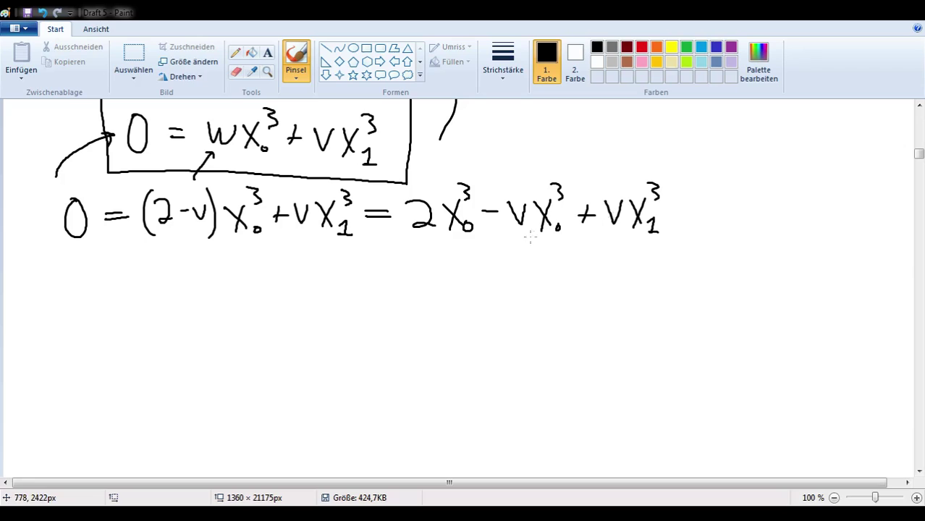
drag(513, 236, 659, 243)
mouse_move(410, 233)
mouse_down()
mouse_move(441, 249)
mouse_move(483, 237)
mouse_up()
Step: Start the next line with ⇔ 2x₀³ = vx₀³ − vx₁³ =
mouse_move(28, 275)
mouse_down()
mouse_move(67, 279)
mouse_move(39, 289)
mouse_move(27, 274)
mouse_move(32, 299)
mouse_up()
mouse_move(72, 273)
mouse_down()
mouse_move(100, 294)
mouse_move(128, 291)
mouse_up()
mouse_move(127, 274)
mouse_down()
mouse_move(107, 292)
mouse_move(136, 291)
mouse_up()
mouse_move(127, 253)
mouse_down()
mouse_move(134, 257)
mouse_move(128, 274)
mouse_move(170, 277)
mouse_up()
mouse_move(153, 284)
mouse_down()
mouse_move(197, 274)
mouse_move(222, 295)
mouse_move(207, 297)
mouse_move(228, 295)
mouse_up()
mouse_move(220, 258)
mouse_down()
mouse_move(225, 280)
mouse_move(266, 292)
mouse_move(275, 275)
mouse_move(291, 294)
mouse_up()
mouse_move(289, 274)
mouse_down()
mouse_move(284, 297)
mouse_move(309, 301)
mouse_up()
mouse_move(293, 258)
mouse_down()
mouse_move(297, 274)
mouse_move(336, 290)
mouse_move(361, 288)
mouse_move(366, 275)
mouse_move(389, 306)
mouse_move(409, 298)
mouse_move(398, 303)
mouse_up()
Step: Factor out v, finishing the line with v(x₀³ − x₁³)
drag(418, 293, 419, 293)
mouse_move(416, 261)
mouse_down()
mouse_move(417, 275)
mouse_move(466, 295)
mouse_move(453, 297)
mouse_up()
drag(474, 291, 479, 305)
drag(471, 305, 488, 304)
mouse_move(469, 260)
mouse_down()
mouse_move(481, 263)
mouse_move(475, 274)
mouse_move(494, 310)
mouse_up()
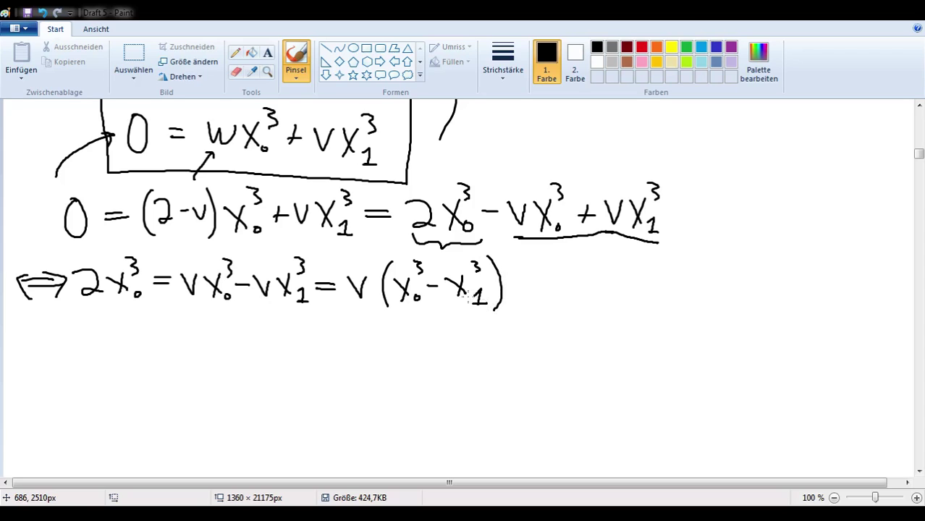
Step: Underline the factored-out v and note x₀ ≠ x₁ on the right
drag(352, 304, 359, 304)
drag(621, 267, 637, 284)
mouse_move(644, 264)
mouse_down()
mouse_move(629, 290)
mouse_move(650, 290)
mouse_move(669, 272)
mouse_move(689, 284)
mouse_move(683, 289)
mouse_move(706, 292)
mouse_up()
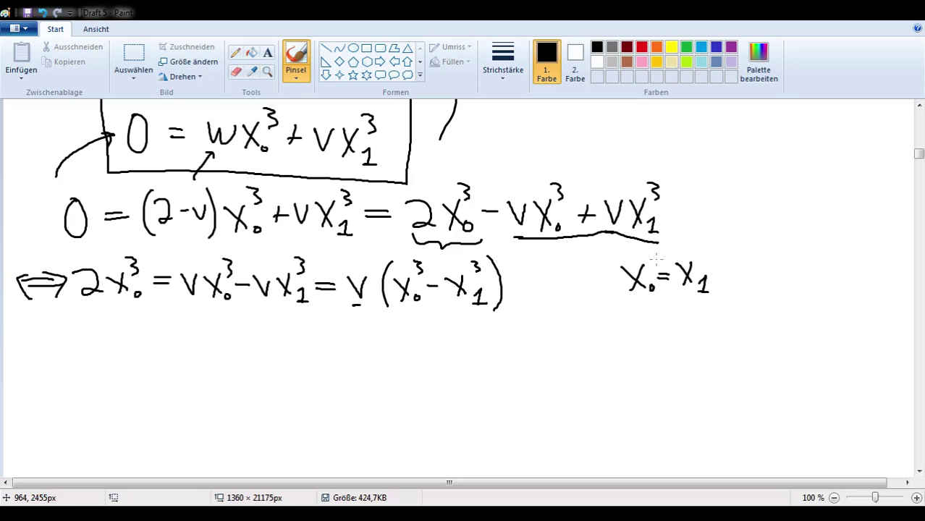
mouse_move(665, 262)
mouse_down()
mouse_move(668, 285)
mouse_move(682, 278)
mouse_up()
Step: Write ⇔ v = 2x₀³ / (x₀³ − x₁³) on a new line and box it
mouse_move(21, 337)
mouse_down()
mouse_move(58, 336)
mouse_move(54, 366)
mouse_move(29, 371)
mouse_up()
drag(81, 330, 124, 335)
drag(108, 343, 196, 335)
mouse_move(190, 321)
mouse_down()
mouse_move(182, 342)
mouse_move(207, 334)
mouse_move(205, 316)
mouse_move(196, 325)
mouse_up()
drag(140, 350, 235, 347)
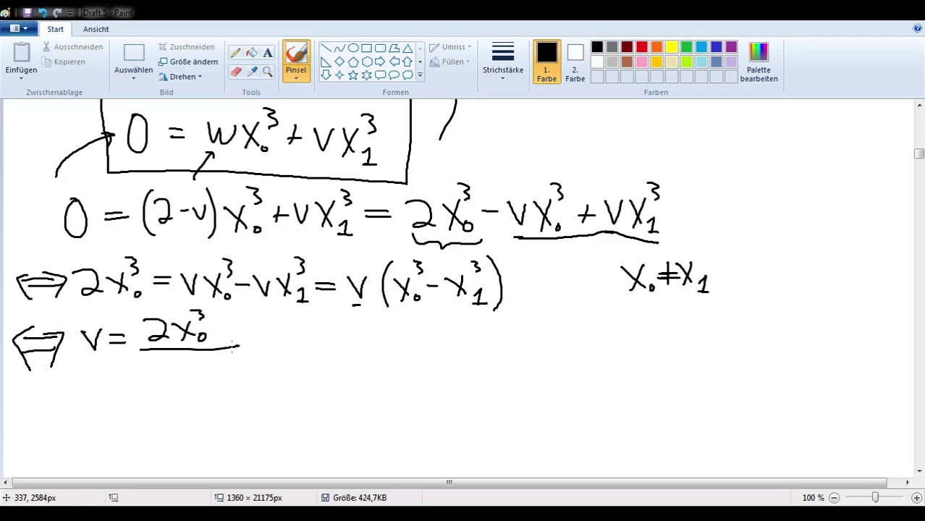
drag(140, 367, 155, 388)
mouse_move(156, 365)
mouse_down()
mouse_move(146, 391)
mouse_move(162, 385)
mouse_move(168, 362)
mouse_move(161, 370)
mouse_move(207, 372)
mouse_up()
mouse_move(217, 360)
mouse_down()
mouse_move(204, 384)
mouse_move(227, 385)
mouse_move(220, 367)
mouse_up()
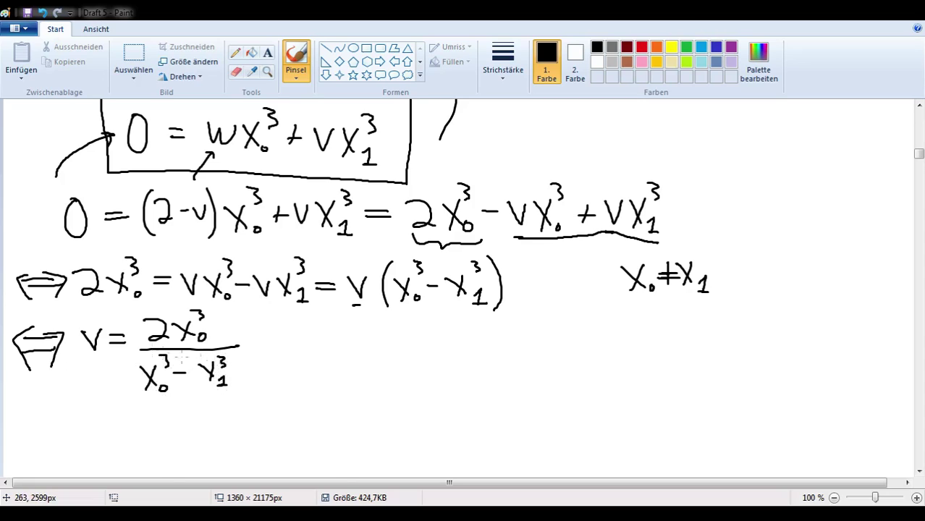
mouse_move(80, 309)
mouse_down()
mouse_move(83, 389)
mouse_move(158, 410)
mouse_move(262, 391)
mouse_move(248, 313)
mouse_move(79, 309)
mouse_up()
Step: Draw an arrow to 0 = wx₀ + vx₁ and thicken the arrow to the x³ equation
scroll(94, 311, up, 3)
scroll(99, 311, up, 9)
scroll(272, 217, down, 3)
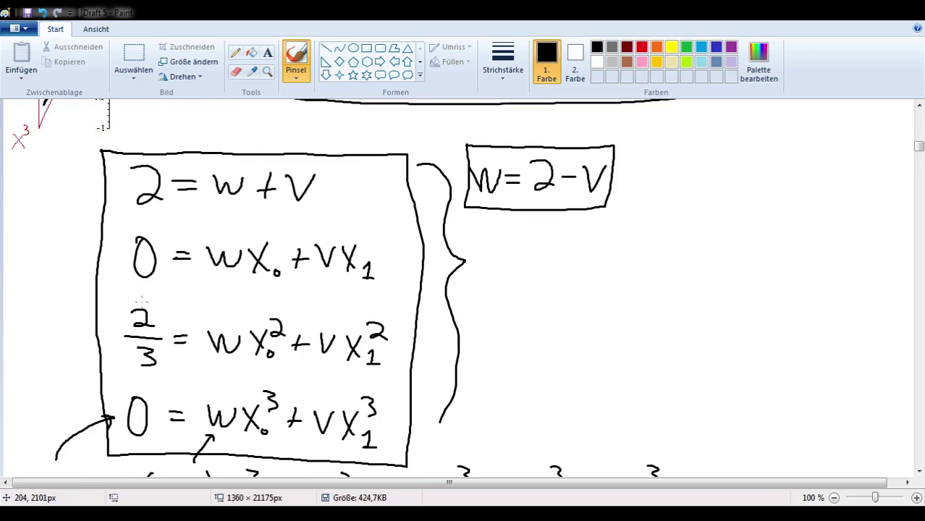
mouse_move(46, 292)
mouse_down()
mouse_move(120, 266)
mouse_move(115, 281)
mouse_up()
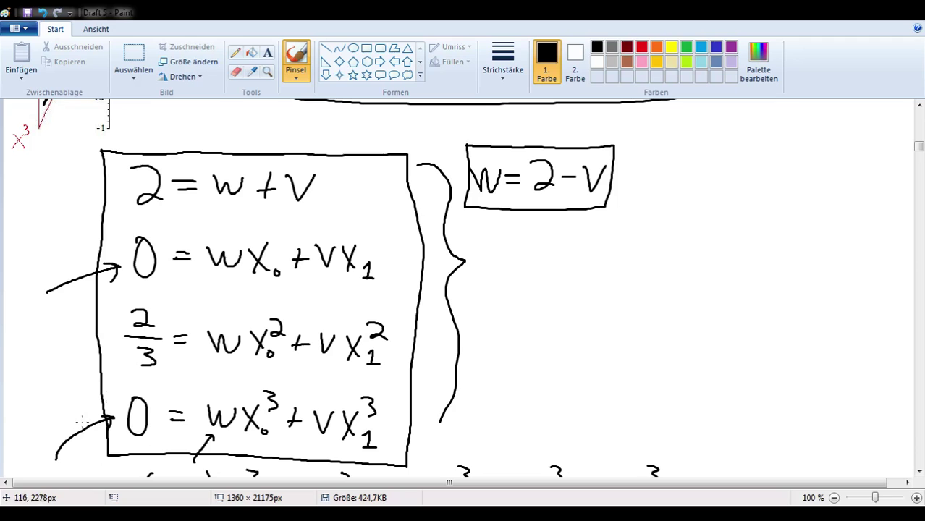
mouse_move(62, 456)
mouse_down()
mouse_move(113, 418)
mouse_move(113, 428)
mouse_up()
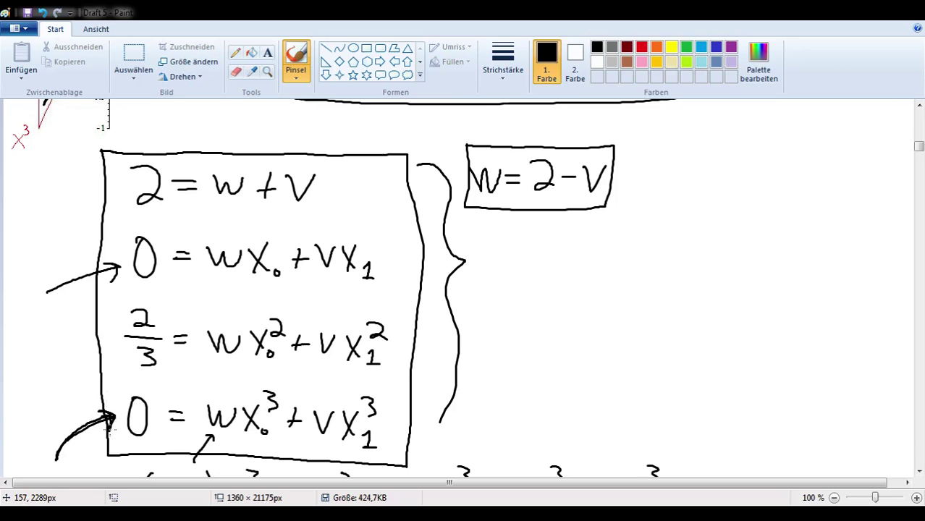
scroll(122, 405, down, 3)
scroll(144, 385, down, 9)
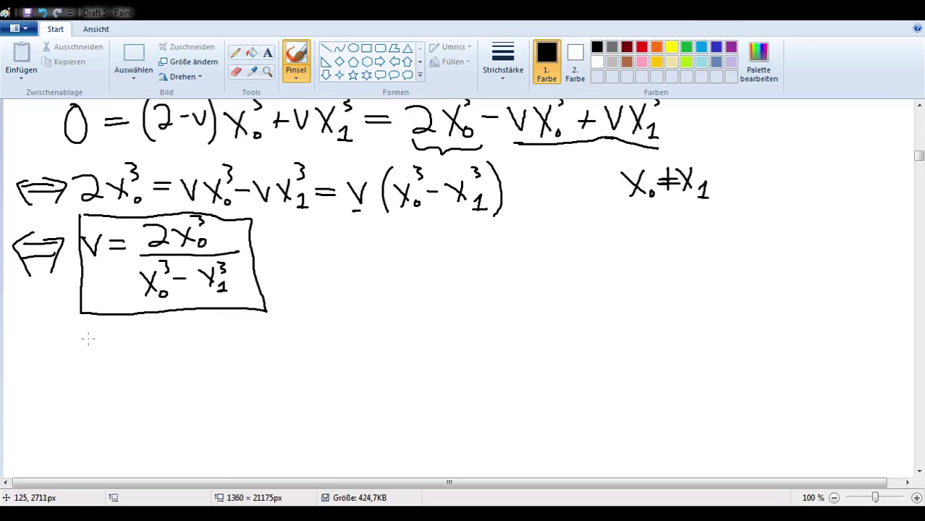
Step: Write 0 = below the boxed v formula and mark the substituted x³ equation with an arrow
mouse_move(86, 345)
mouse_down()
mouse_move(75, 369)
mouse_move(85, 347)
mouse_up()
mouse_move(13, 129)
mouse_down()
mouse_move(51, 127)
mouse_move(41, 137)
mouse_up()
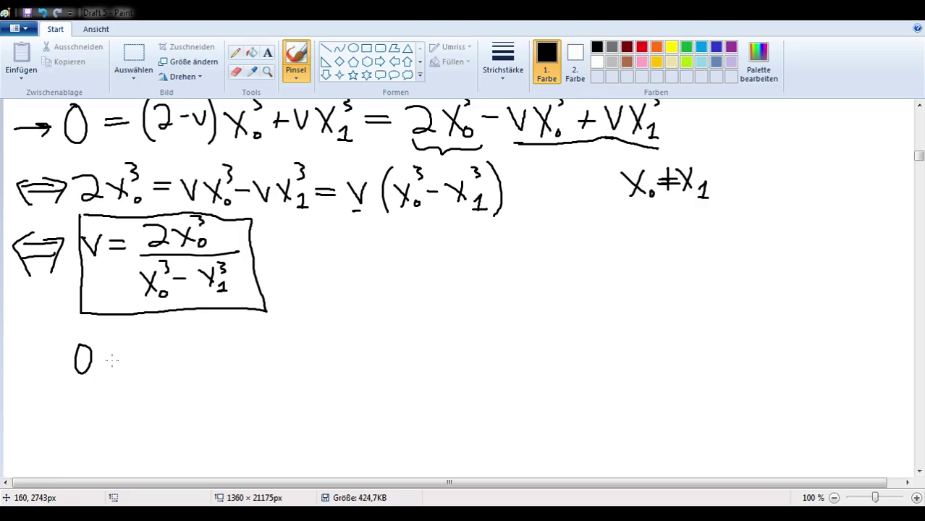
drag(110, 357, 127, 357)
drag(110, 362, 128, 360)
scroll(142, 350, up, 3)
scroll(144, 339, up, 8)
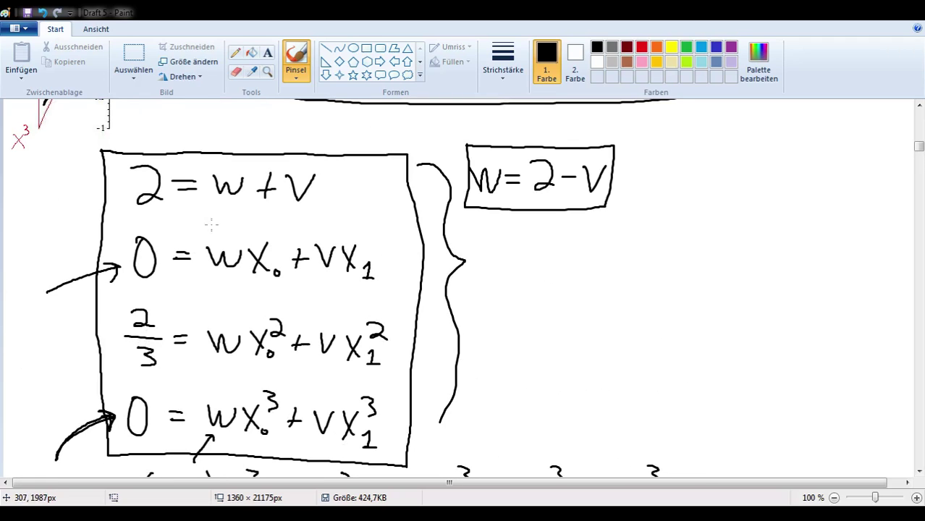
scroll(215, 275, down, 13)
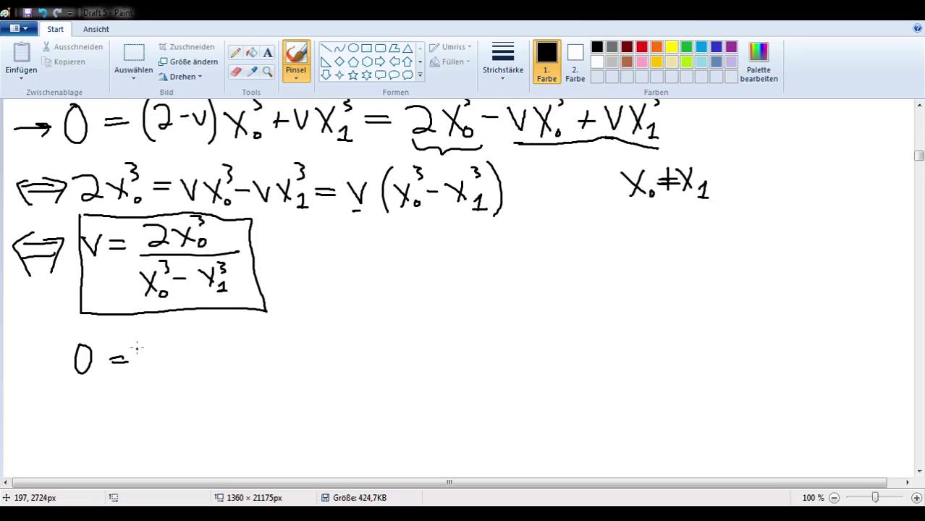
Step: Write wx₀ + vx₁ = after 0 =, thicken the marking arrow, and underline 2−v above
mouse_move(136, 348)
mouse_down()
mouse_move(147, 367)
mouse_move(171, 348)
mouse_move(193, 371)
mouse_move(173, 372)
mouse_move(219, 368)
mouse_up()
mouse_move(212, 360)
mouse_down()
mouse_move(249, 345)
mouse_move(267, 370)
mouse_up()
mouse_move(267, 347)
mouse_down()
mouse_move(252, 372)
mouse_move(275, 377)
mouse_move(311, 353)
mouse_up()
drag(290, 358, 315, 357)
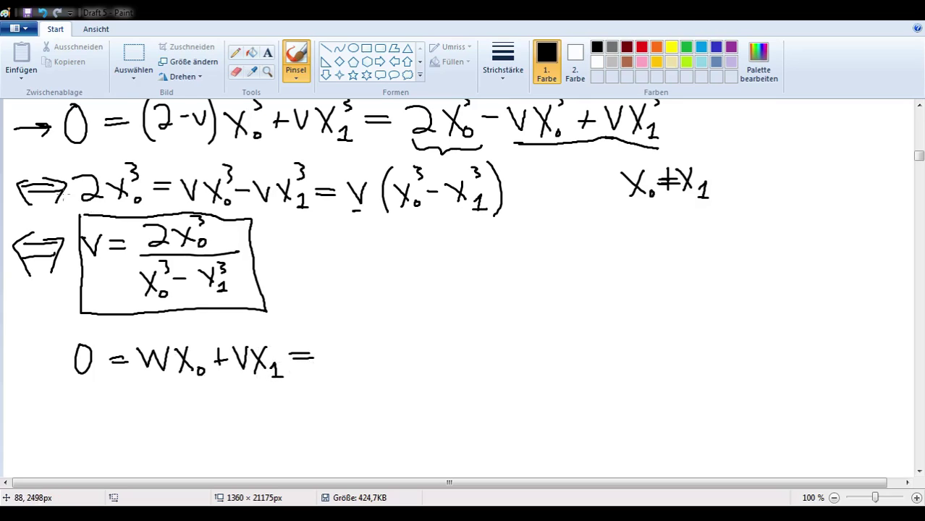
drag(13, 129, 51, 128)
drag(51, 128, 41, 138)
drag(162, 141, 205, 140)
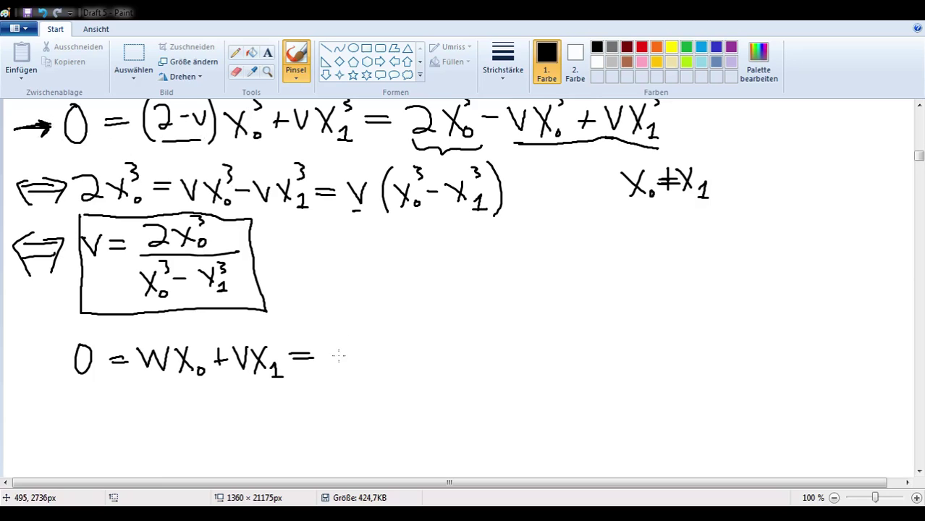
Step: Substitute to write (2−v)x₀ + vx₁ = on the new line
drag(326, 346, 329, 369)
mouse_move(368, 350)
mouse_down()
mouse_move(379, 350)
mouse_move(379, 381)
mouse_up()
drag(330, 328, 341, 389)
mouse_move(396, 342)
mouse_down()
mouse_move(409, 373)
mouse_move(397, 377)
mouse_move(436, 363)
mouse_up()
mouse_move(428, 356)
mouse_down()
mouse_move(465, 345)
mouse_move(485, 369)
mouse_up()
mouse_move(485, 342)
mouse_down()
mouse_move(484, 367)
mouse_move(476, 368)
mouse_move(498, 377)
mouse_up()
mouse_move(492, 377)
mouse_down()
mouse_move(507, 375)
mouse_move(529, 348)
mouse_up()
drag(514, 358, 591, 372)
Step: Finish the line with the expanded form 2x₀ − vx₀ + vx₁
mouse_move(590, 333)
mouse_down()
mouse_move(576, 373)
mouse_move(604, 371)
mouse_up()
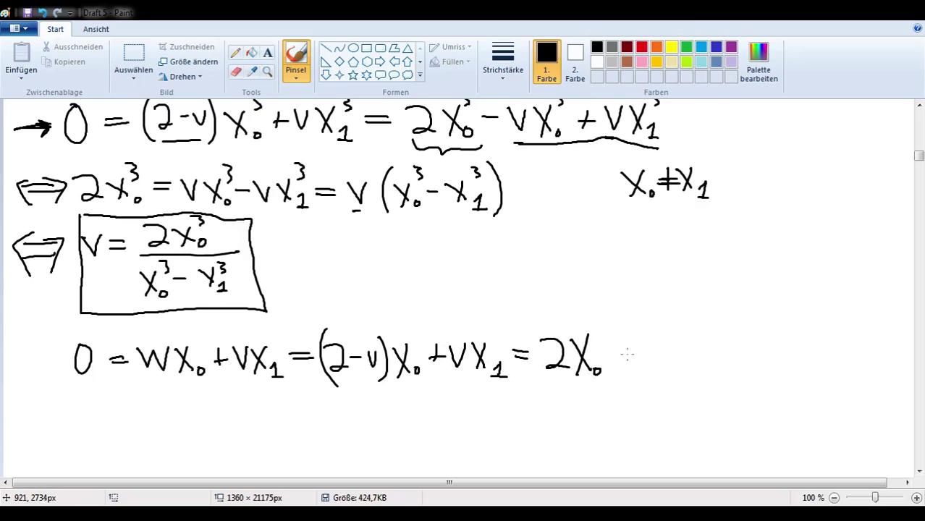
mouse_move(630, 340)
mouse_down()
mouse_move(648, 337)
mouse_move(669, 371)
mouse_up()
mouse_move(670, 338)
mouse_down()
mouse_move(656, 374)
mouse_move(675, 372)
mouse_up()
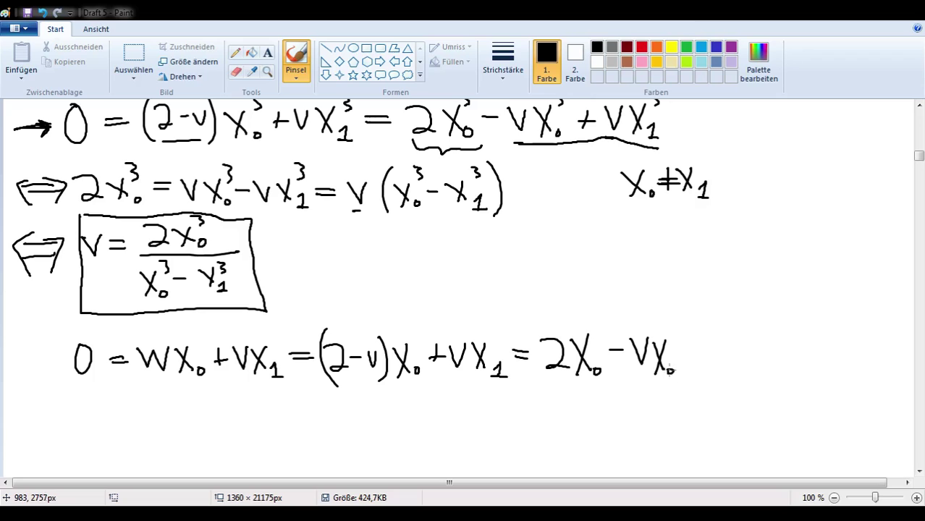
drag(689, 339, 689, 362)
mouse_move(680, 356)
mouse_down()
mouse_move(725, 337)
mouse_move(742, 369)
mouse_up()
drag(742, 335, 727, 371)
drag(747, 362, 749, 376)
drag(744, 376, 755, 376)
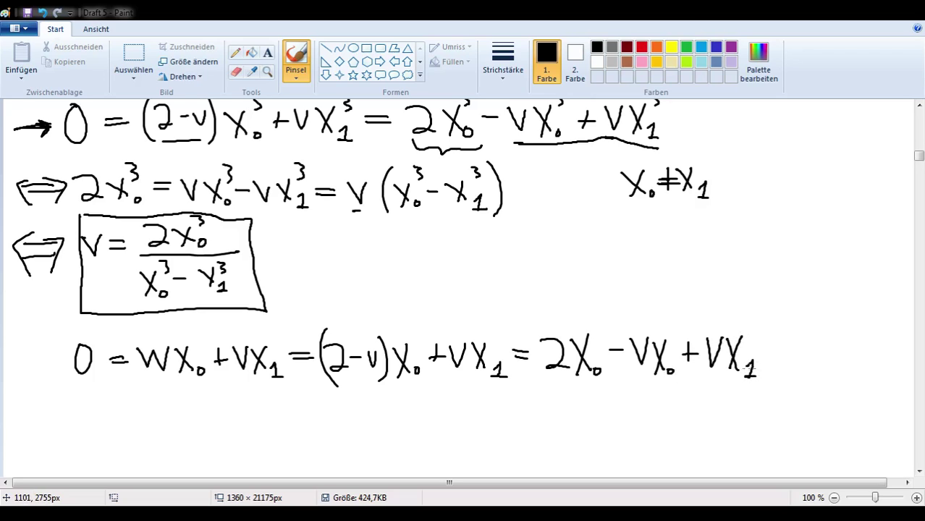